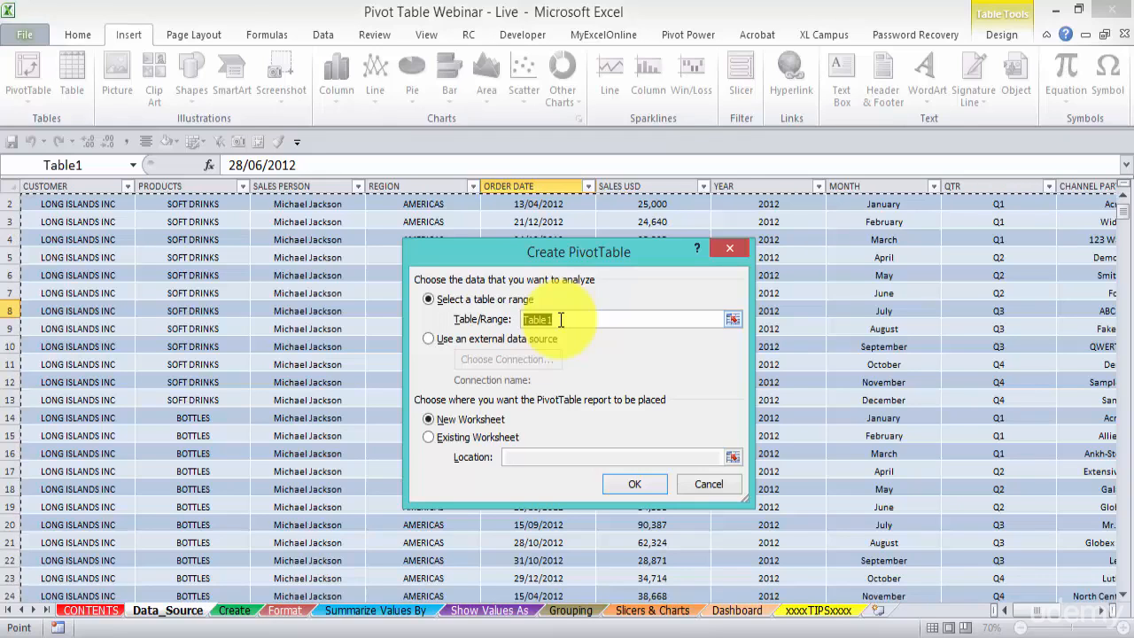
Step: Dismiss the pivot table setup and rename the source data table as Table2
key("Escape")
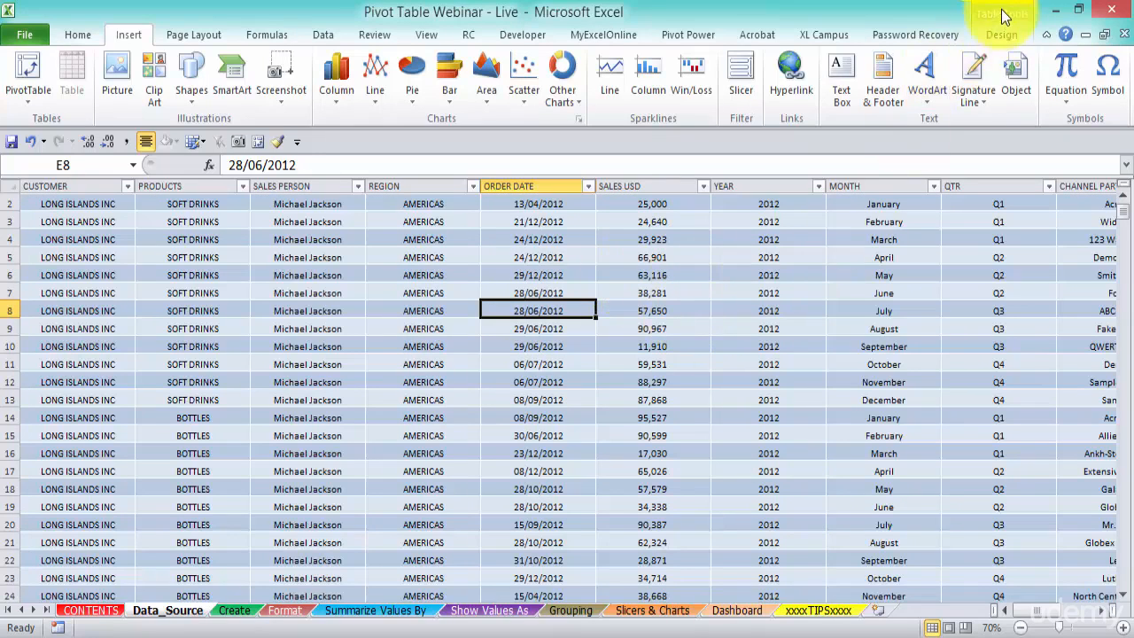
left_click(1004, 36)
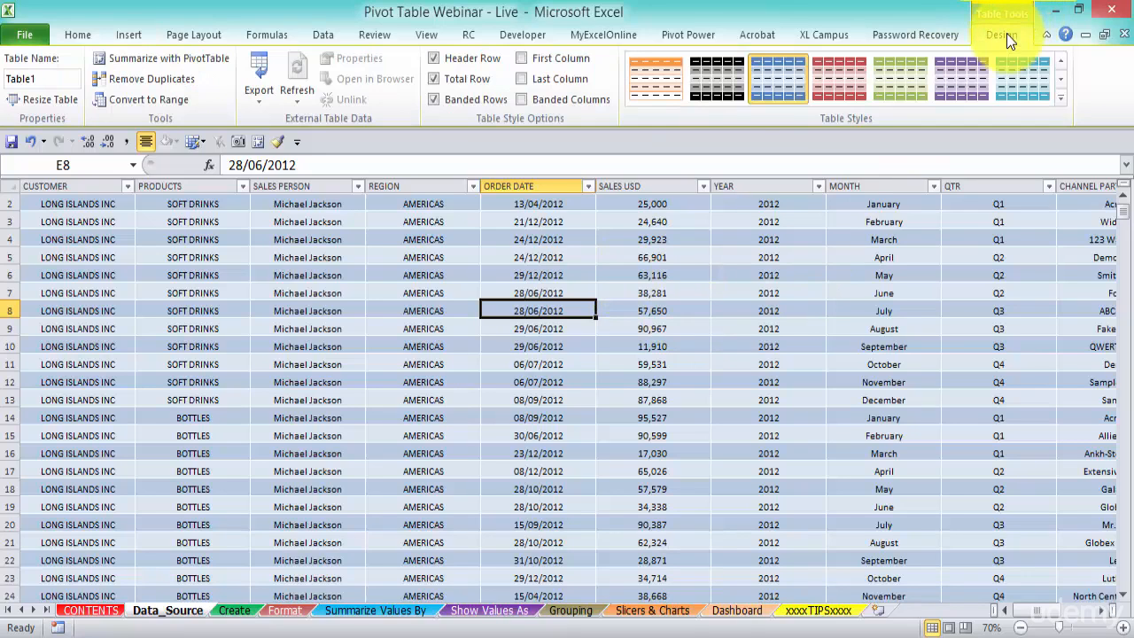
left_click(44, 78)
key("BackSpace")
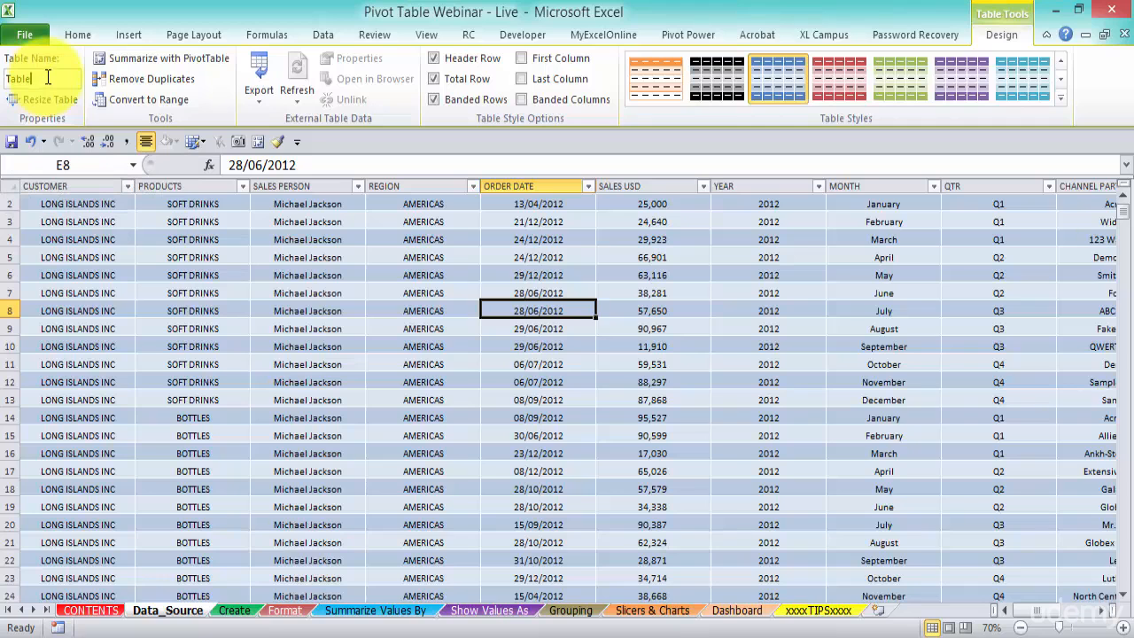
type("2")
key("Return")
Step: Create a PivotTable from Table2 on a new worksheet
left_click(128, 40)
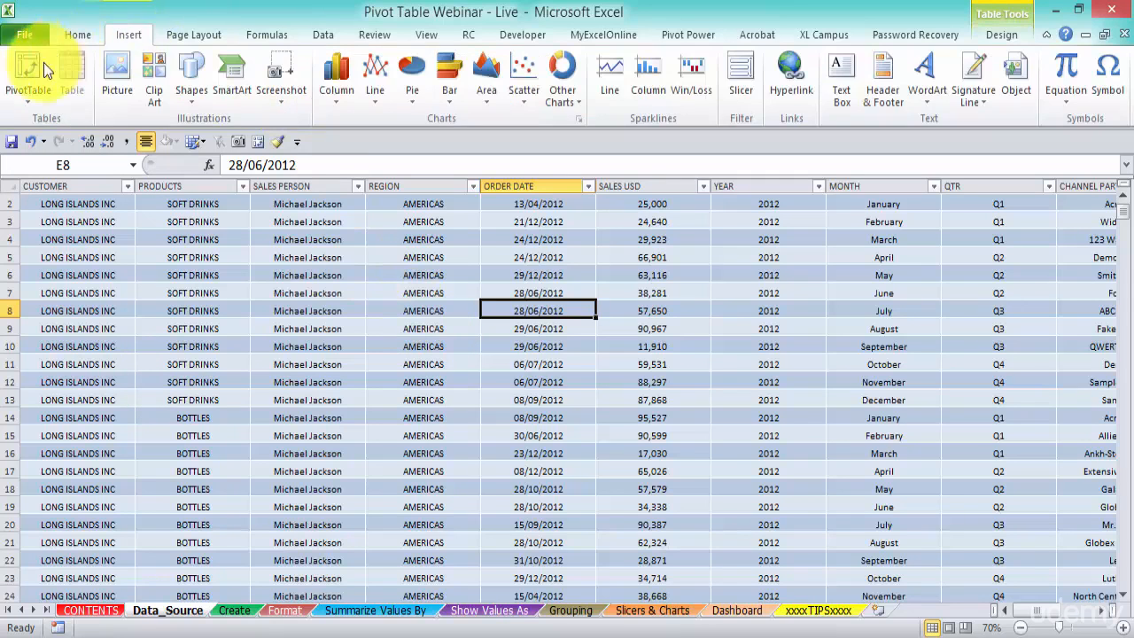
left_click(44, 64)
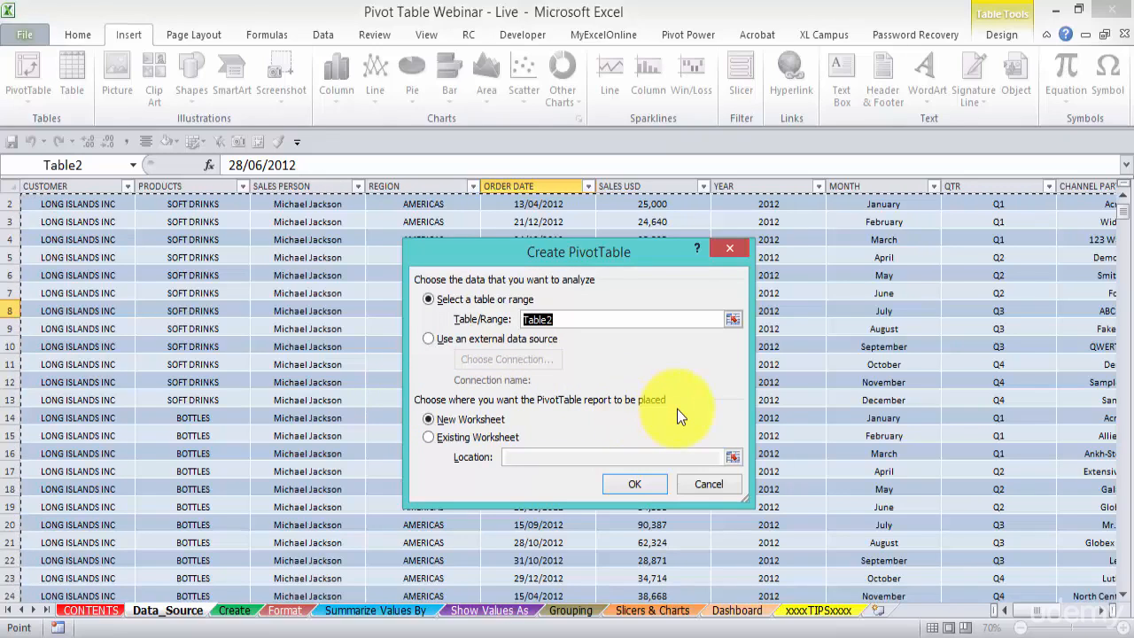
left_click(433, 438)
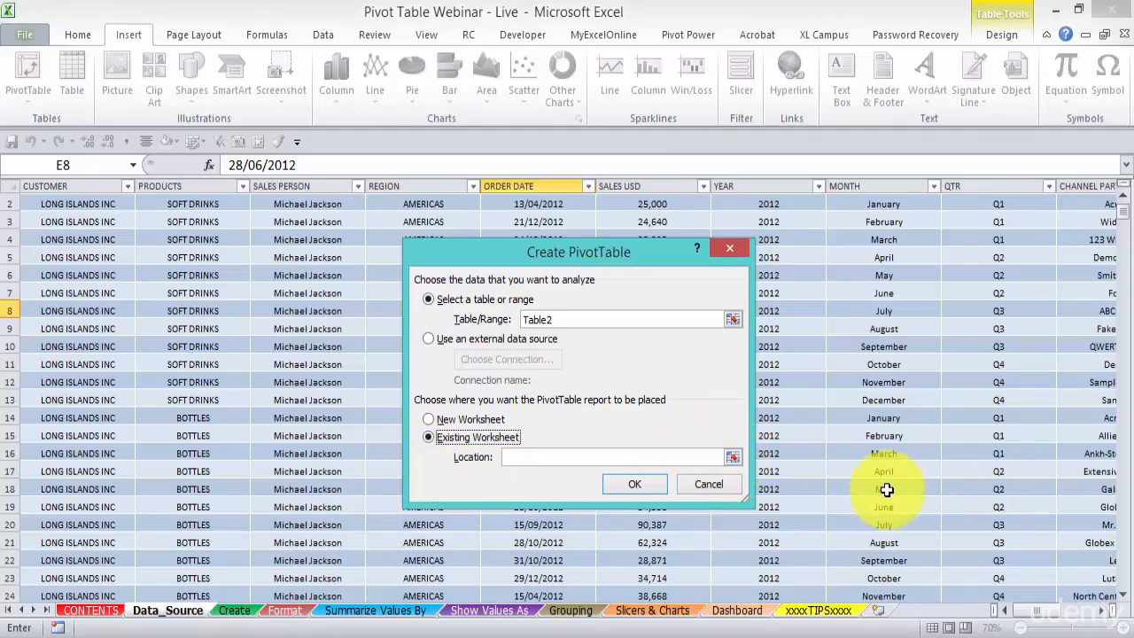
left_click(433, 419)
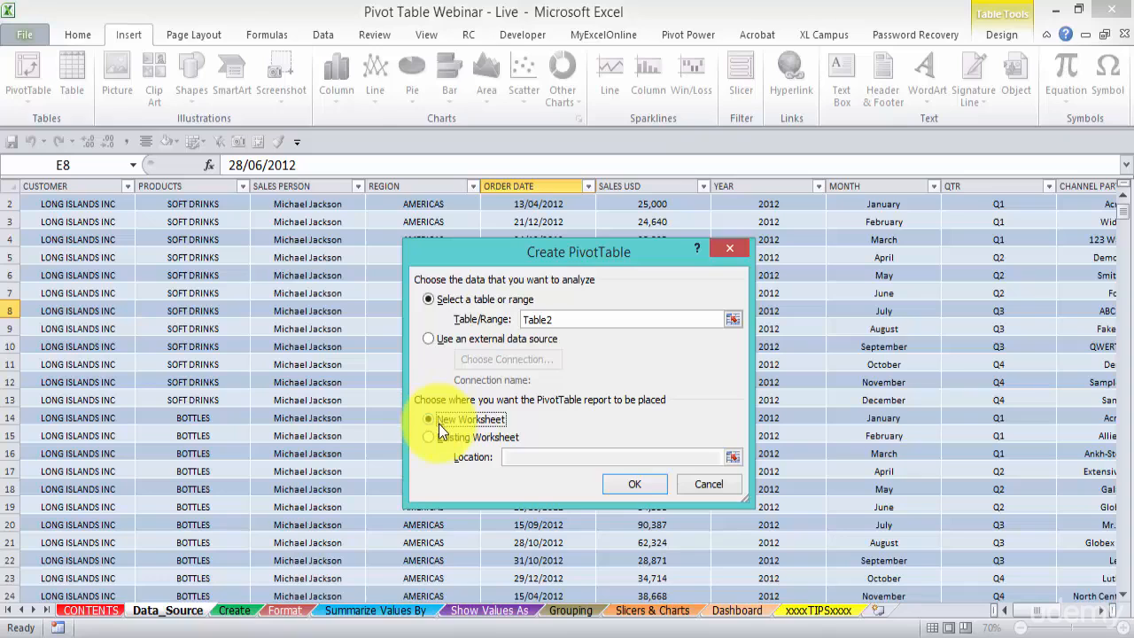
left_click(430, 438)
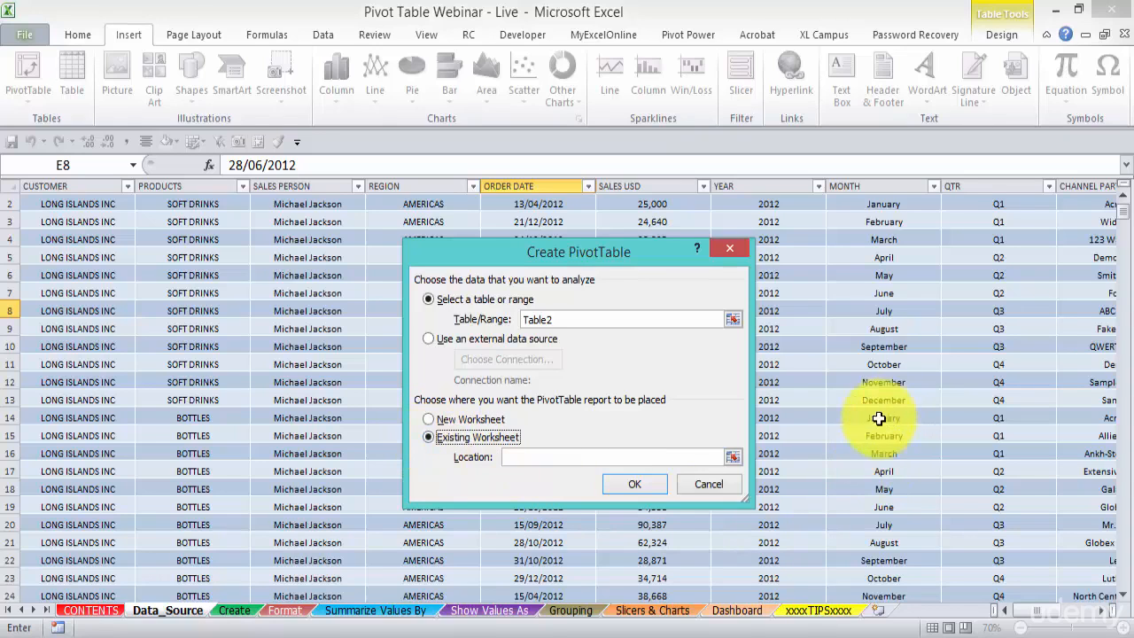
left_click(493, 610)
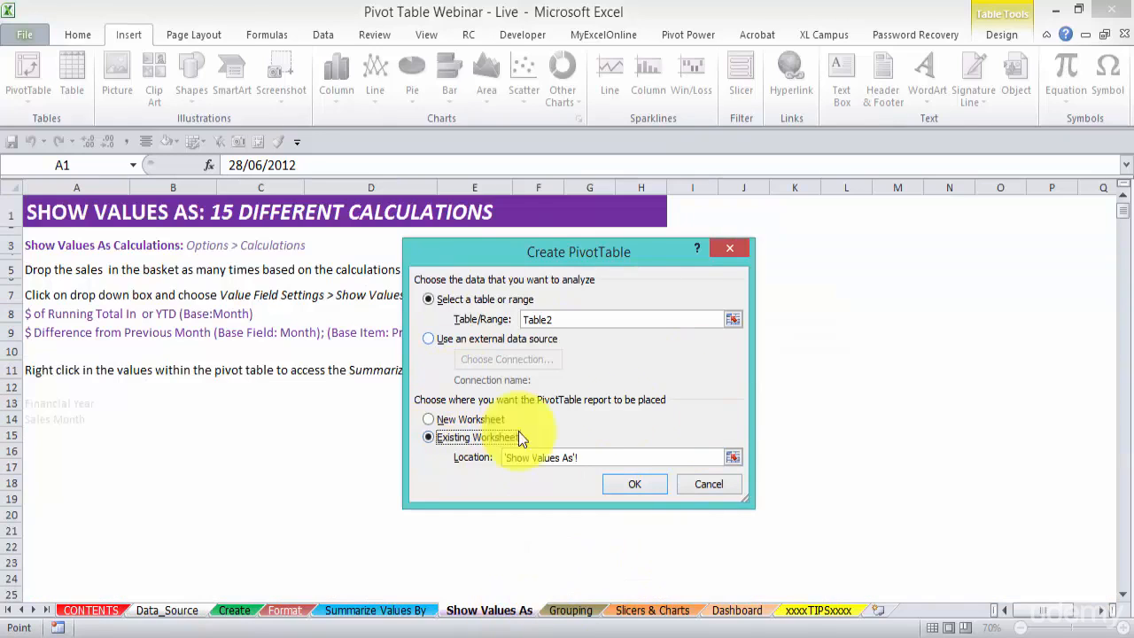
left_click(166, 611)
left_click(429, 420)
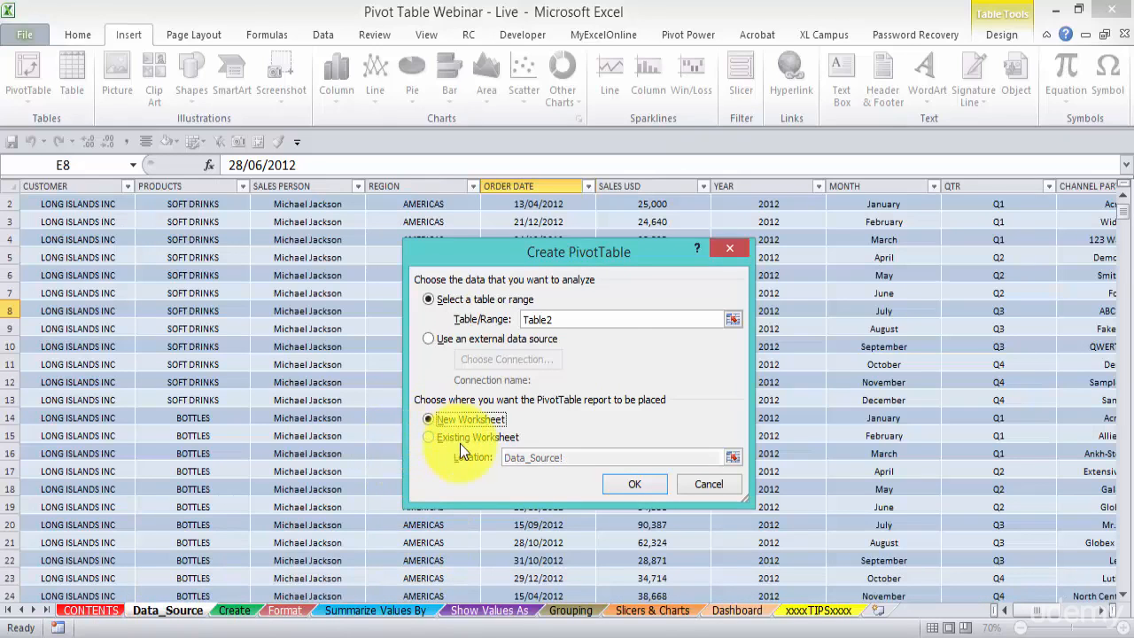
left_click(634, 484)
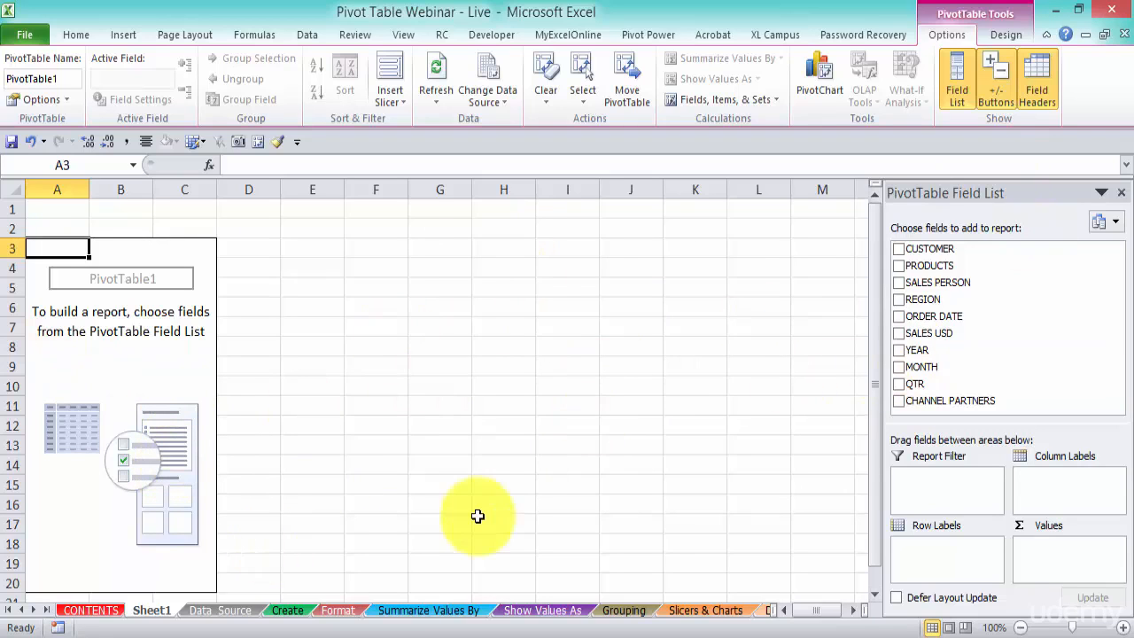
Step: Create another PivotTable from Table2 on the existing Create worksheet, placed at cell J3
left_click(253, 611)
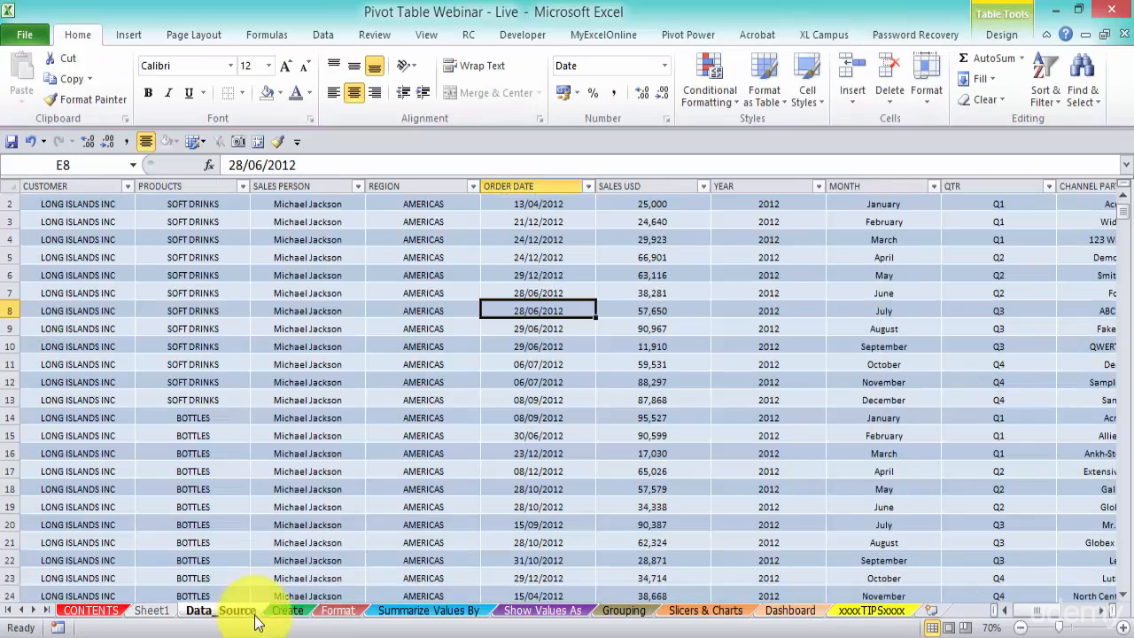
left_click(124, 35)
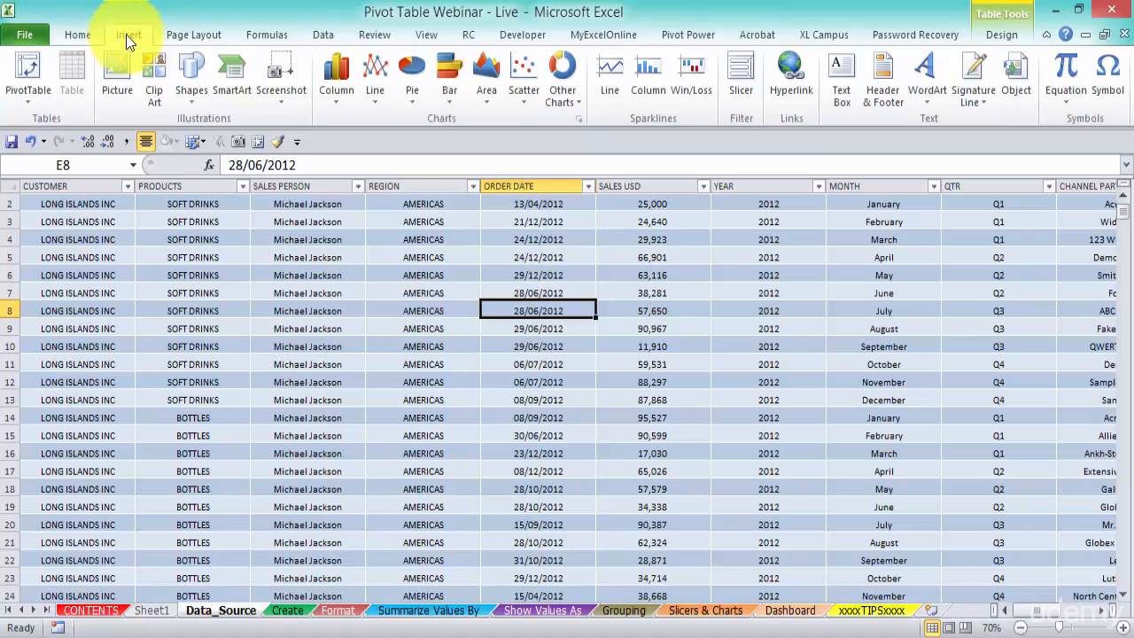
left_click(29, 68)
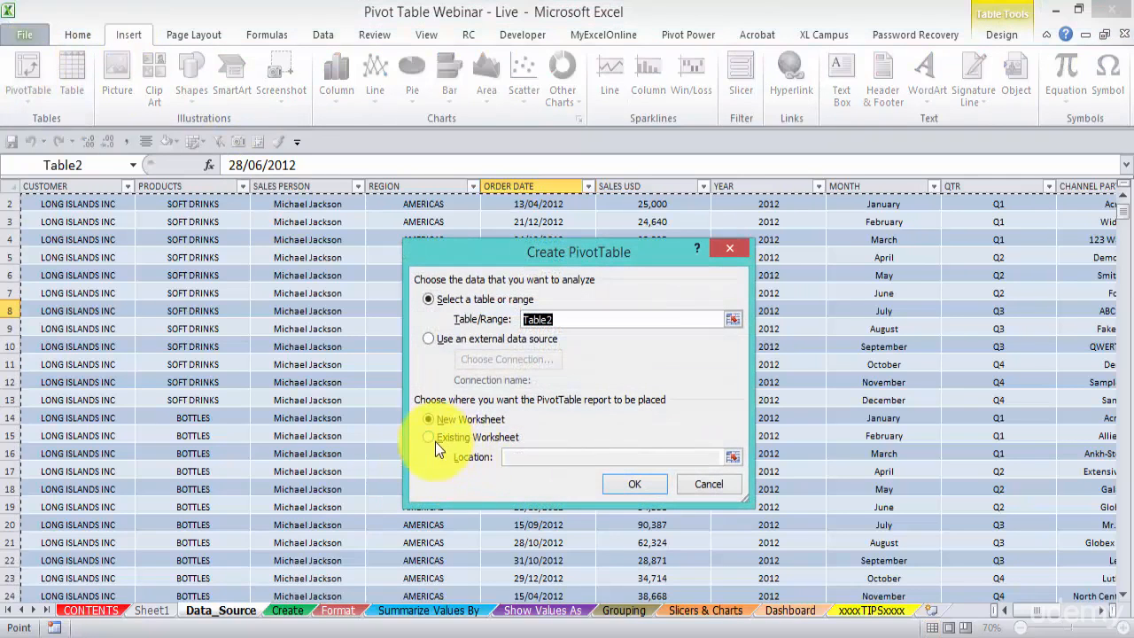
left_click(433, 439)
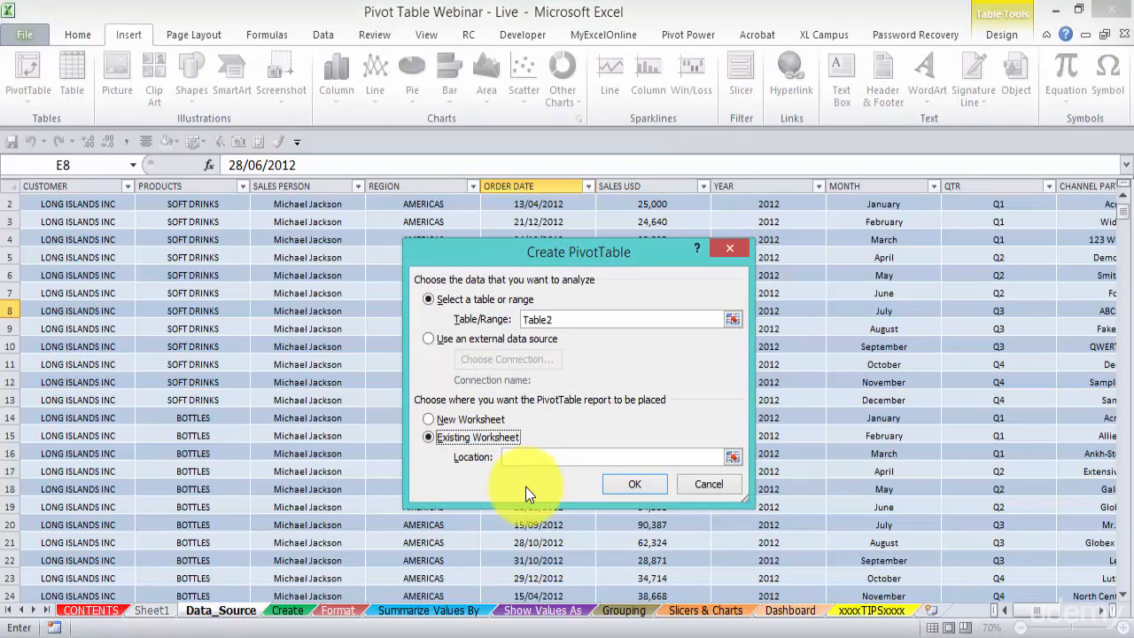
left_click(732, 457)
left_click(288, 610)
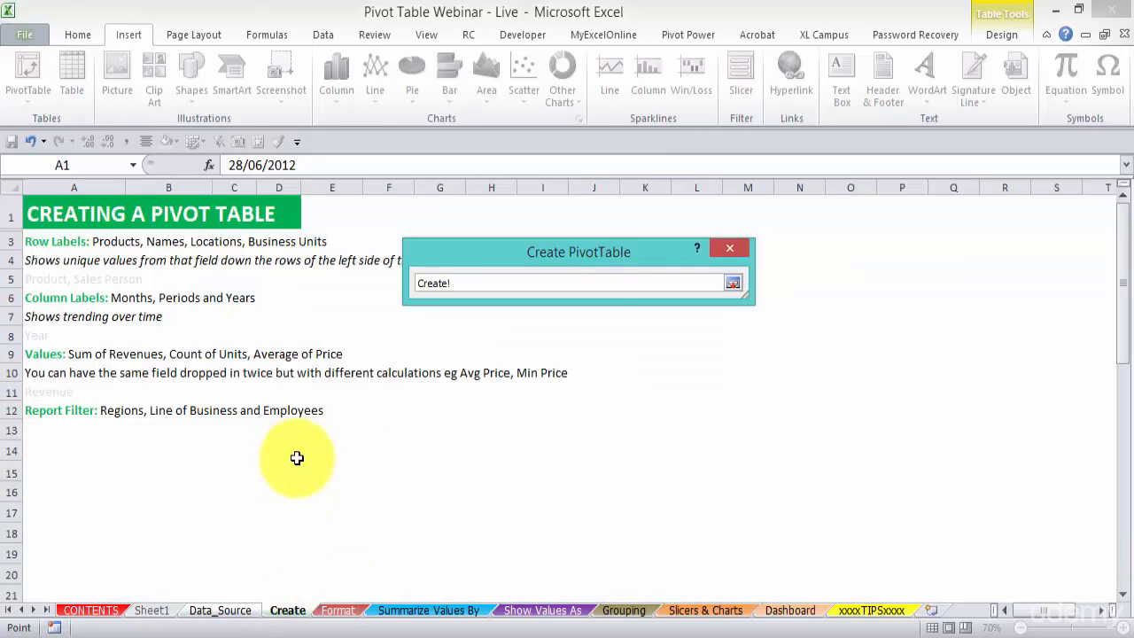
left_click_drag(581, 249, 253, 279)
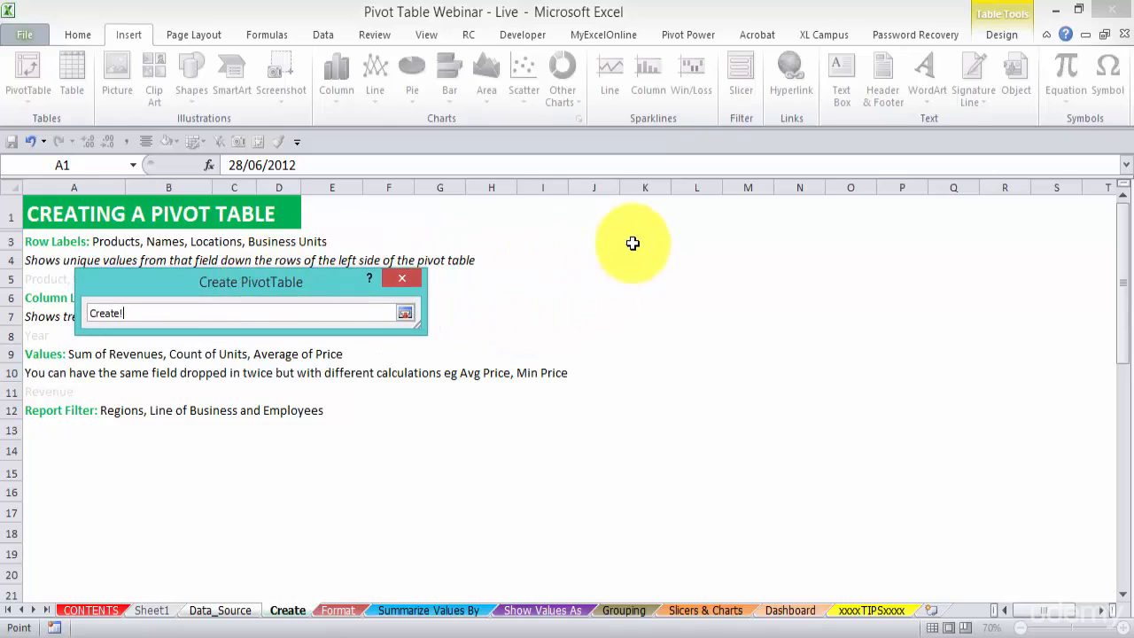
left_click(594, 241)
left_click(404, 313)
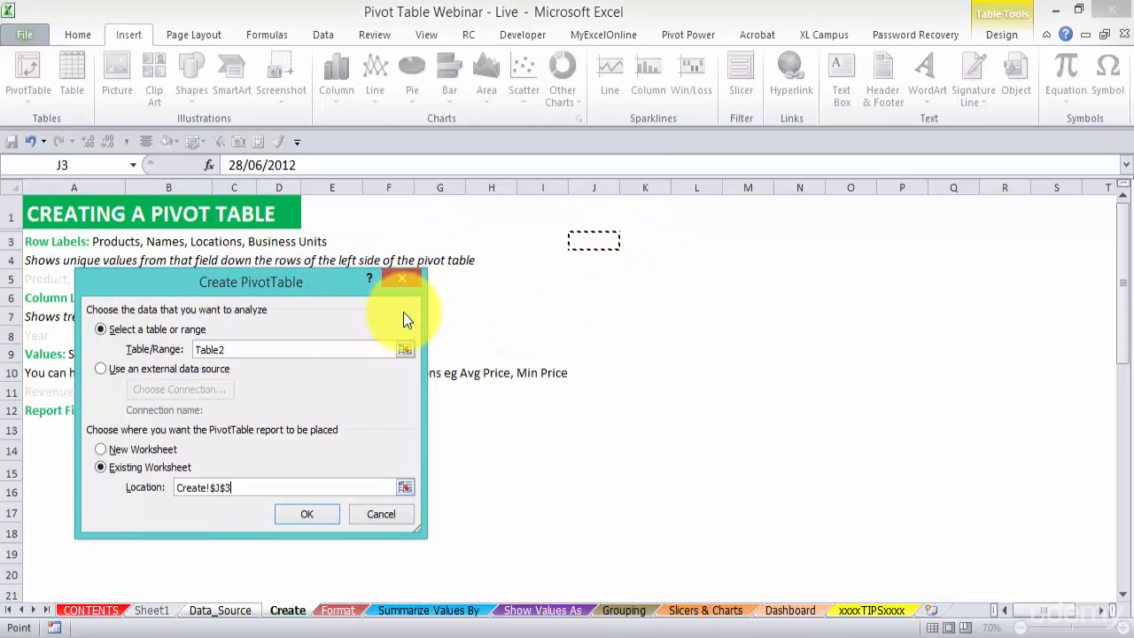
left_click(307, 514)
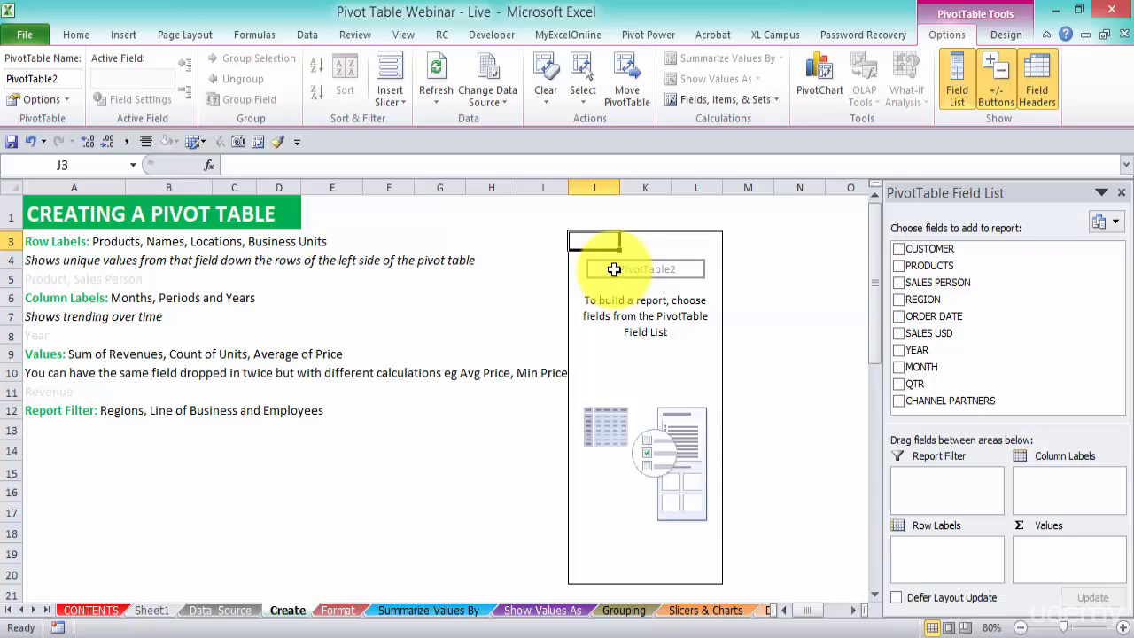
Step: Hide and redisplay the PivotTable Field List, and float it over the sheet before docking it again
left_click(543, 278)
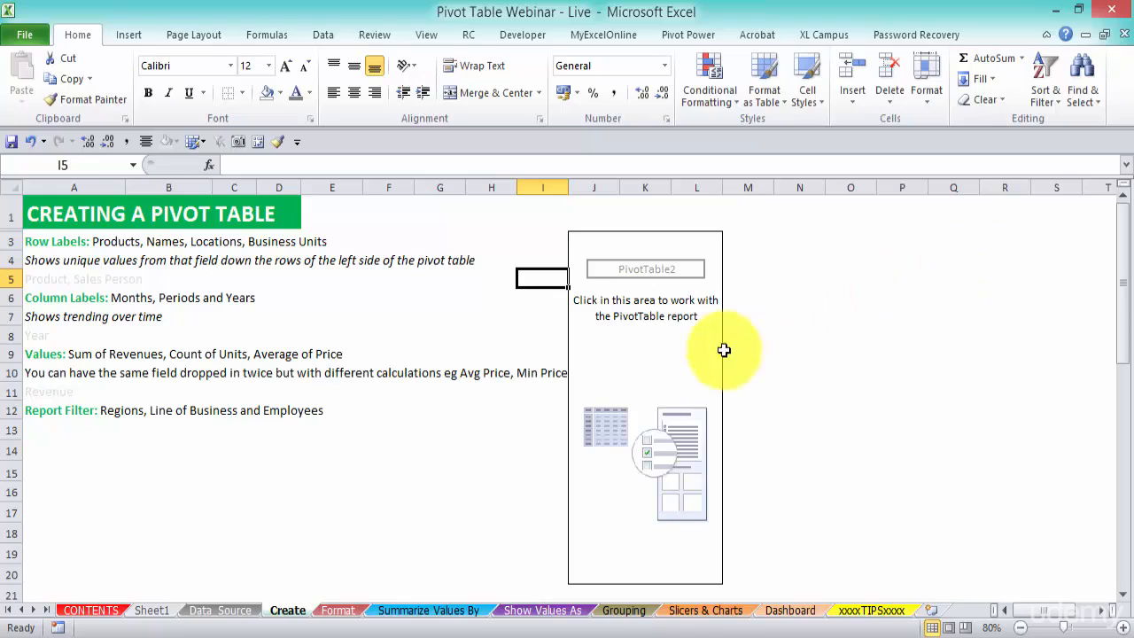
left_click(647, 291)
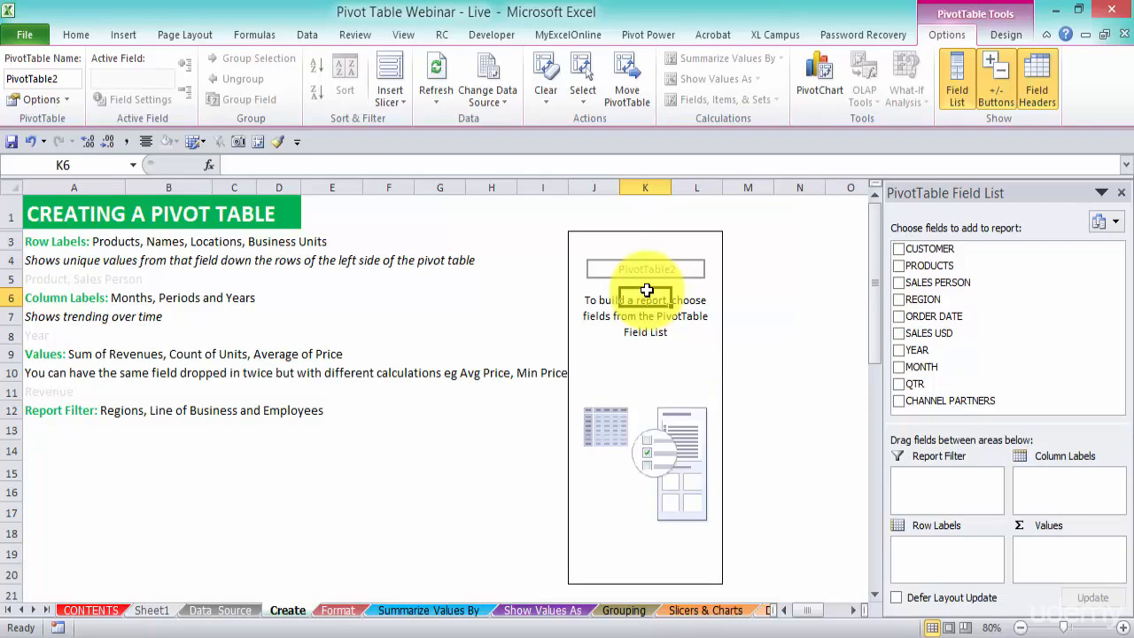
left_click(1121, 197)
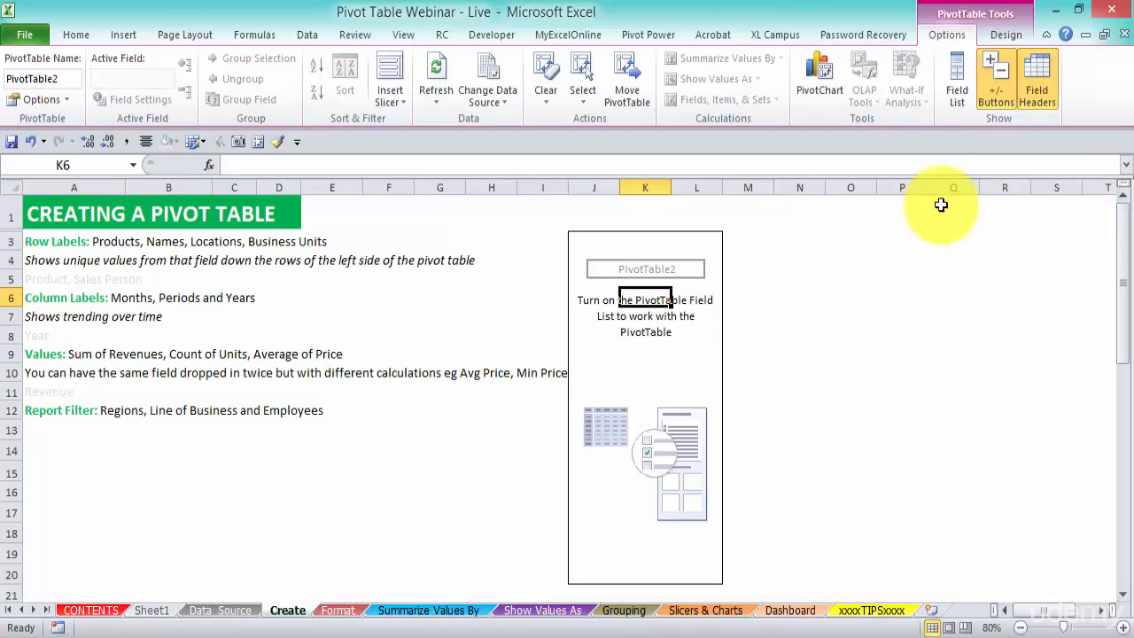
left_click(947, 68)
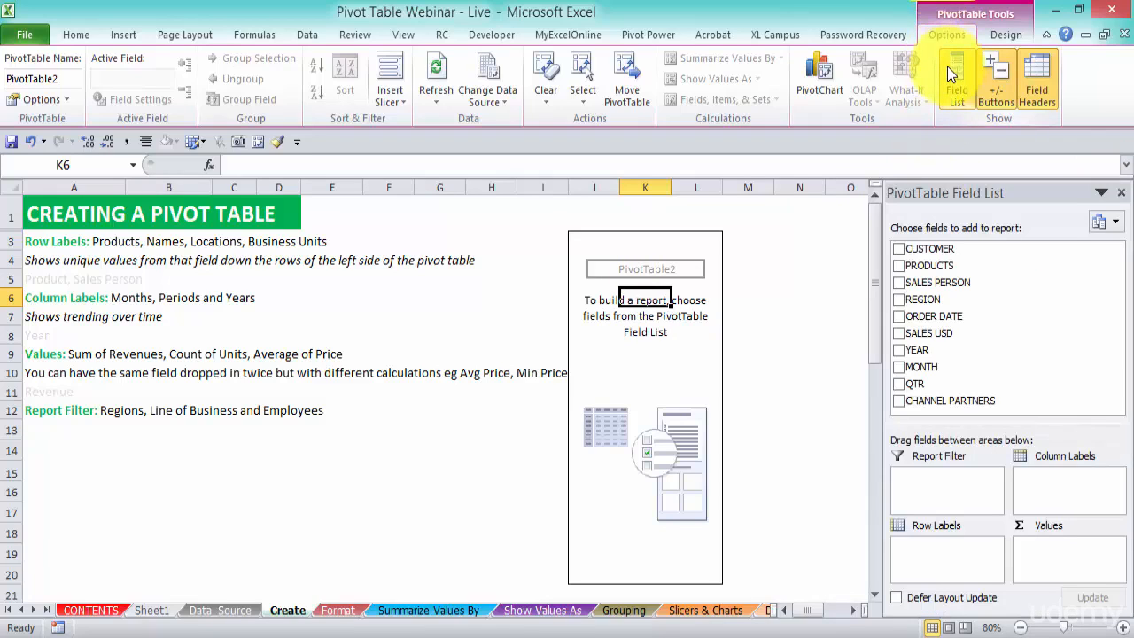
left_click_drag(1022, 194, 577, 221)
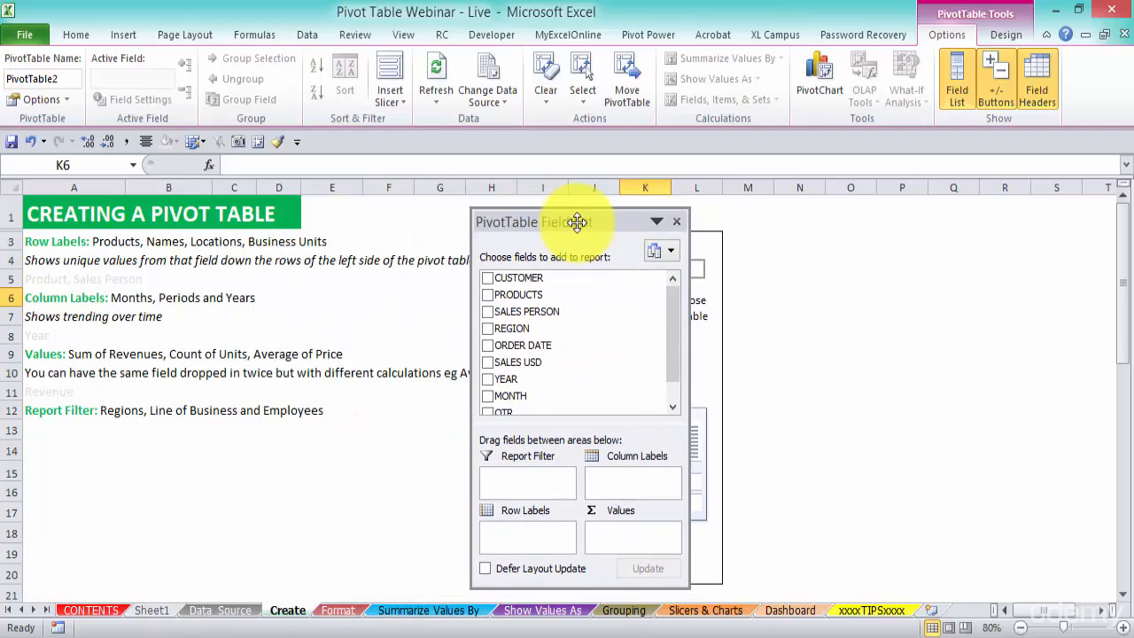
left_click_drag(577, 221, 1113, 182)
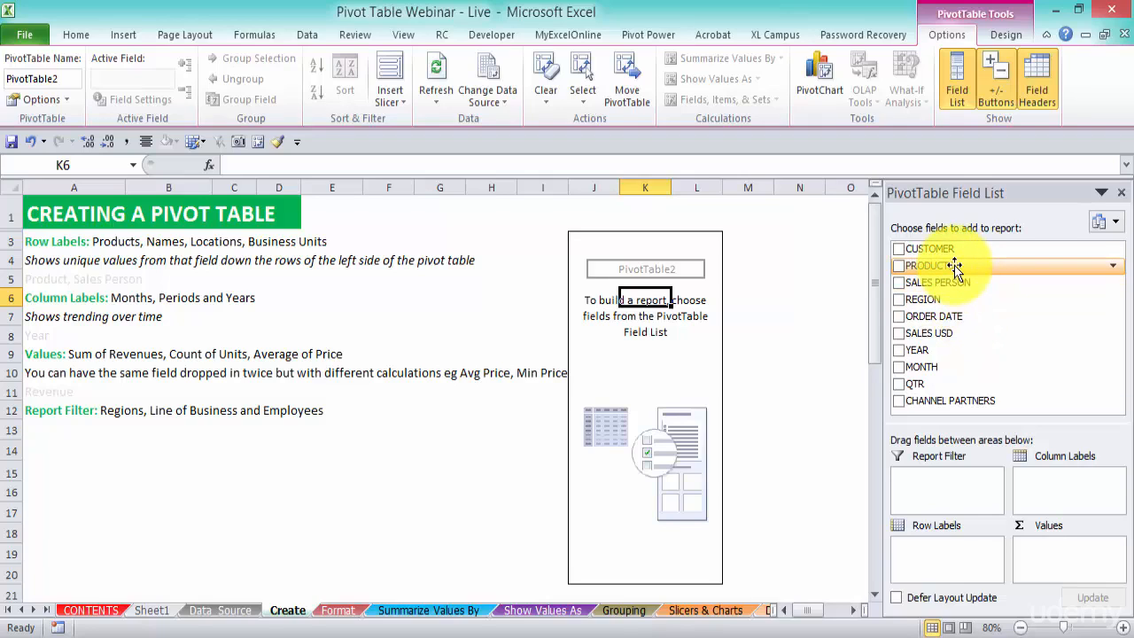
Step: Lay out the pivot table with SALES PERSON above PRODUCTS as row labels and YEAR as column labels
left_click_drag(953, 265, 943, 551)
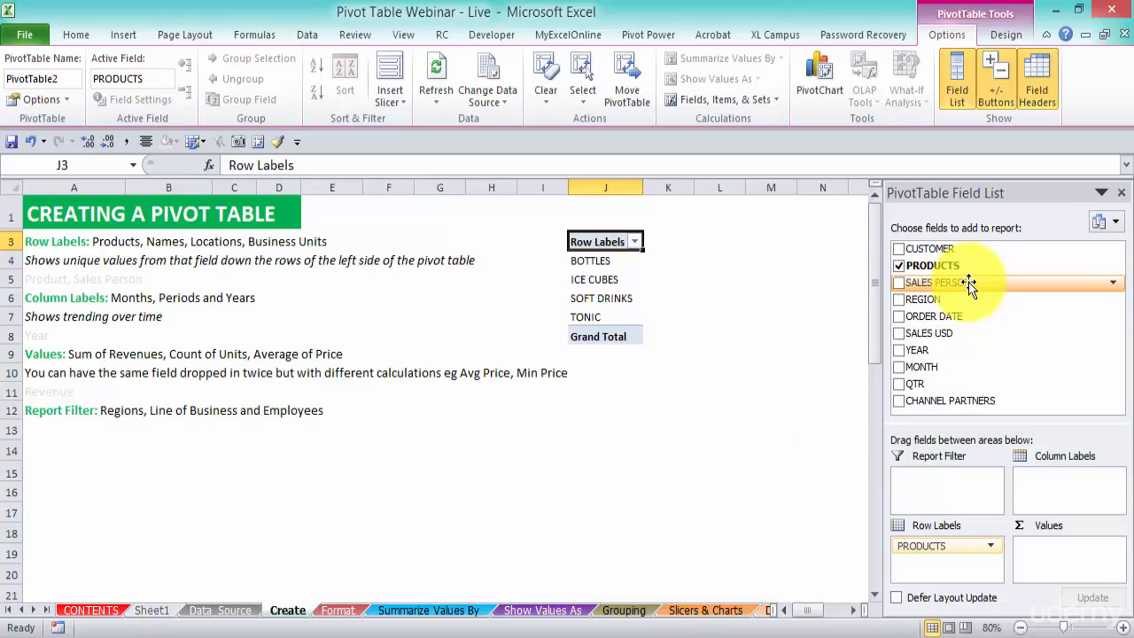
left_click_drag(967, 284, 965, 586)
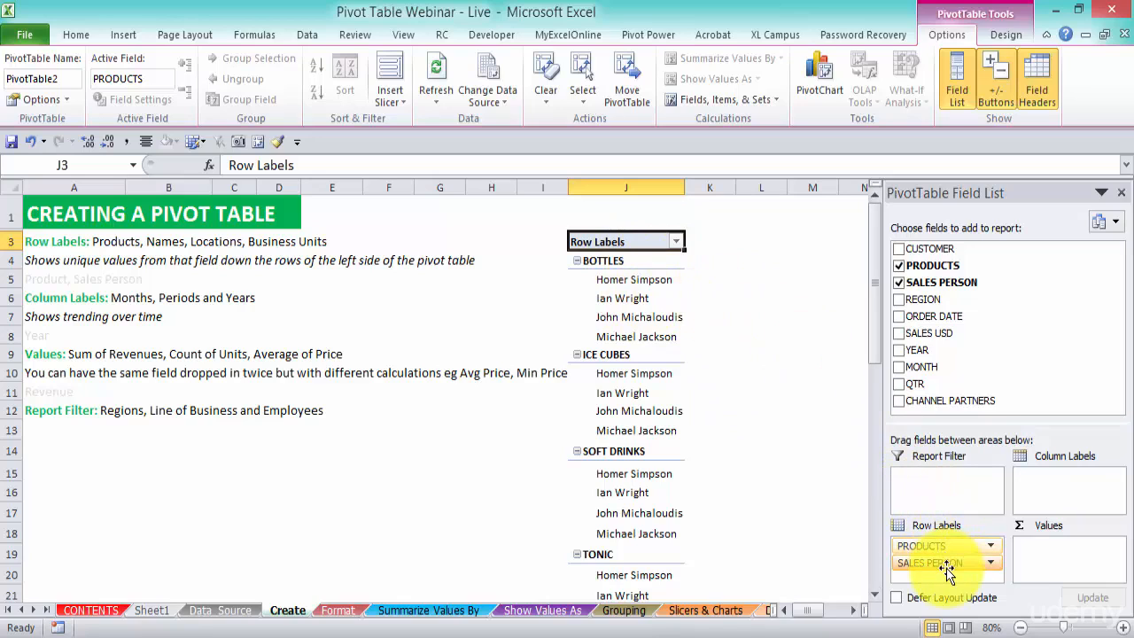
left_click_drag(946, 565, 953, 542)
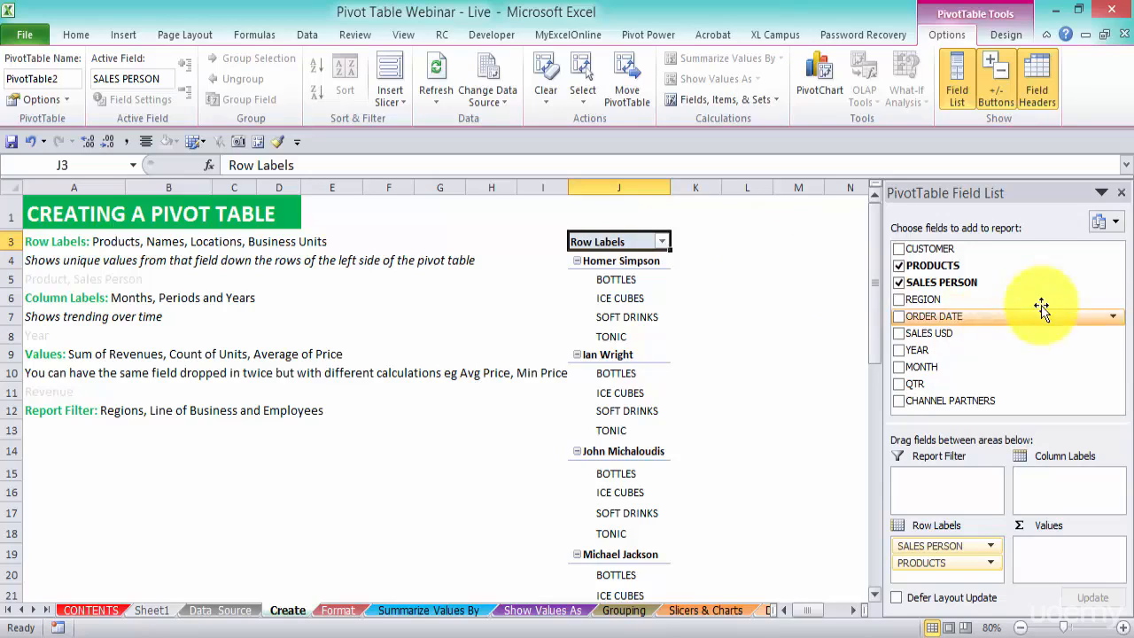
left_click_drag(934, 350, 1063, 496)
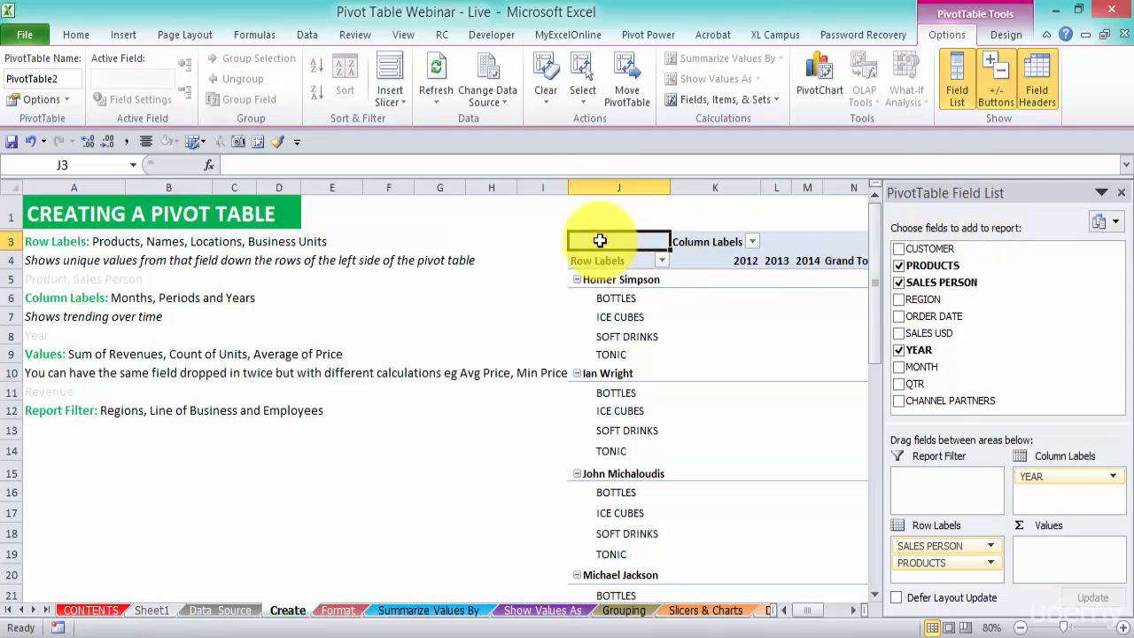
Step: Hide columns H and I beside the pivot table and add SALES USD as its summed values
left_click_drag(567, 186, 457, 221)
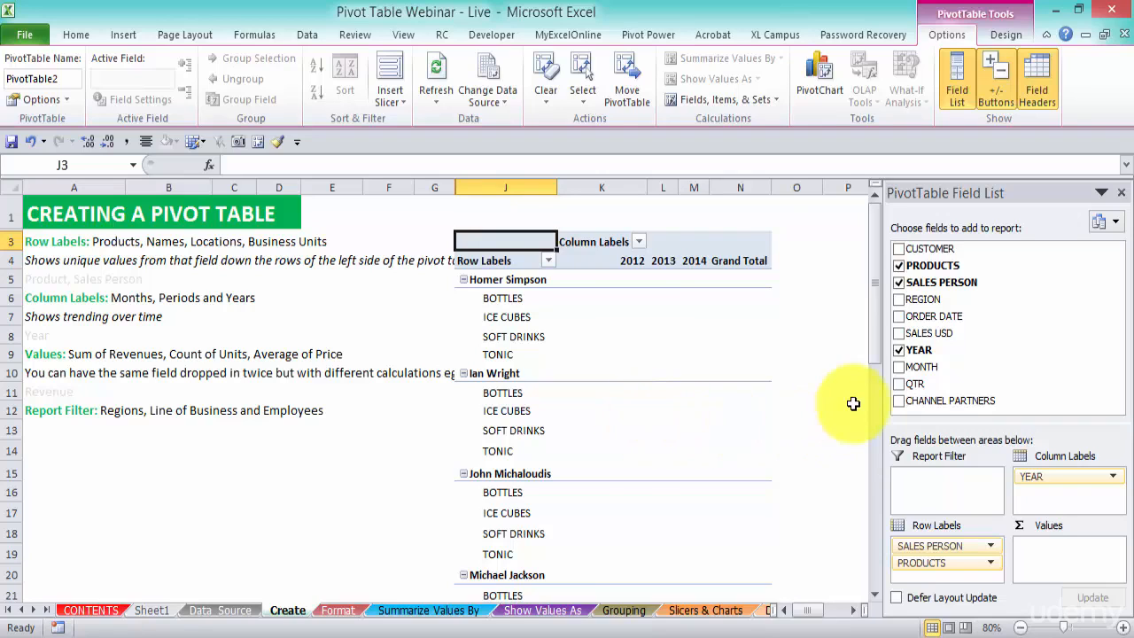
left_click_drag(930, 334, 1084, 559)
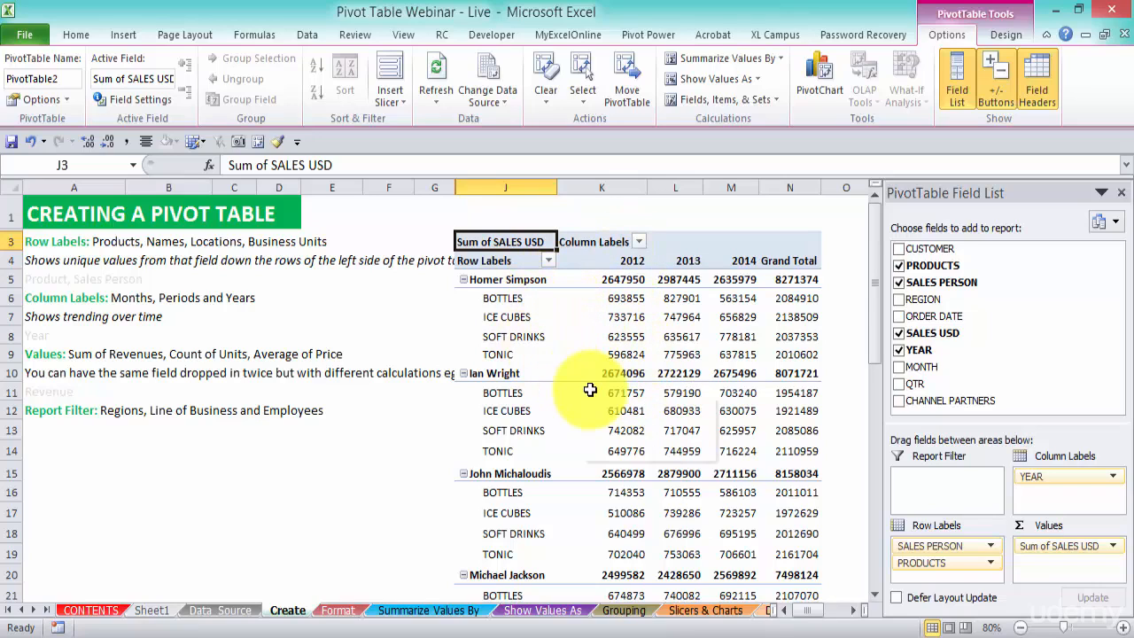
mouse_move(590, 390)
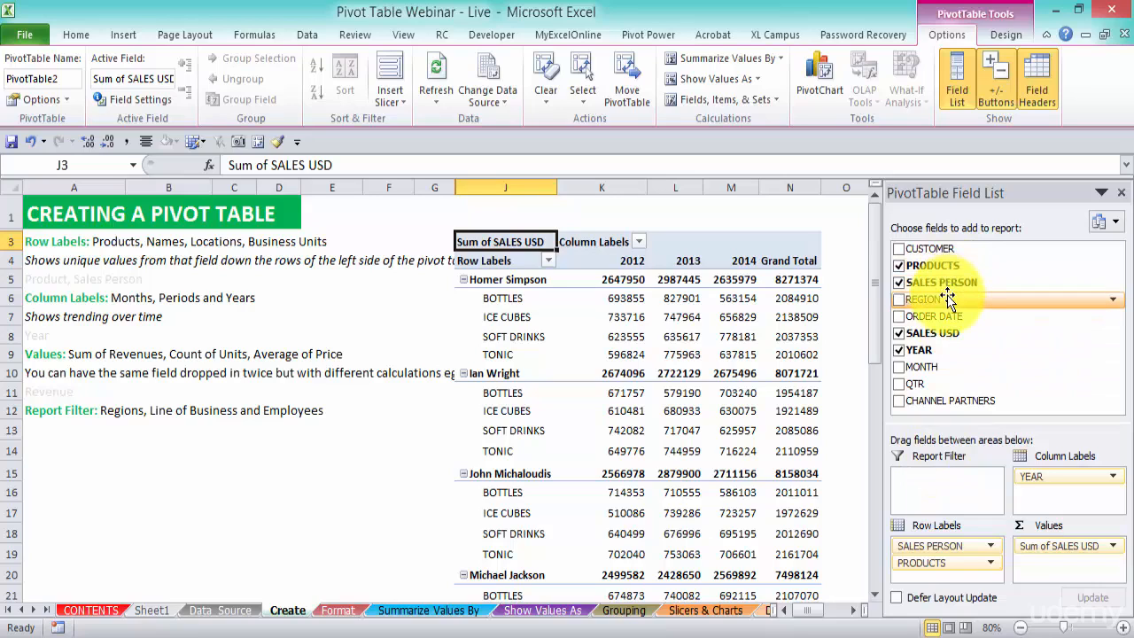
Step: Add CHANNEL PARTNERS as the report filter and view its list of filter items without applying any
left_click_drag(944, 403, 942, 504)
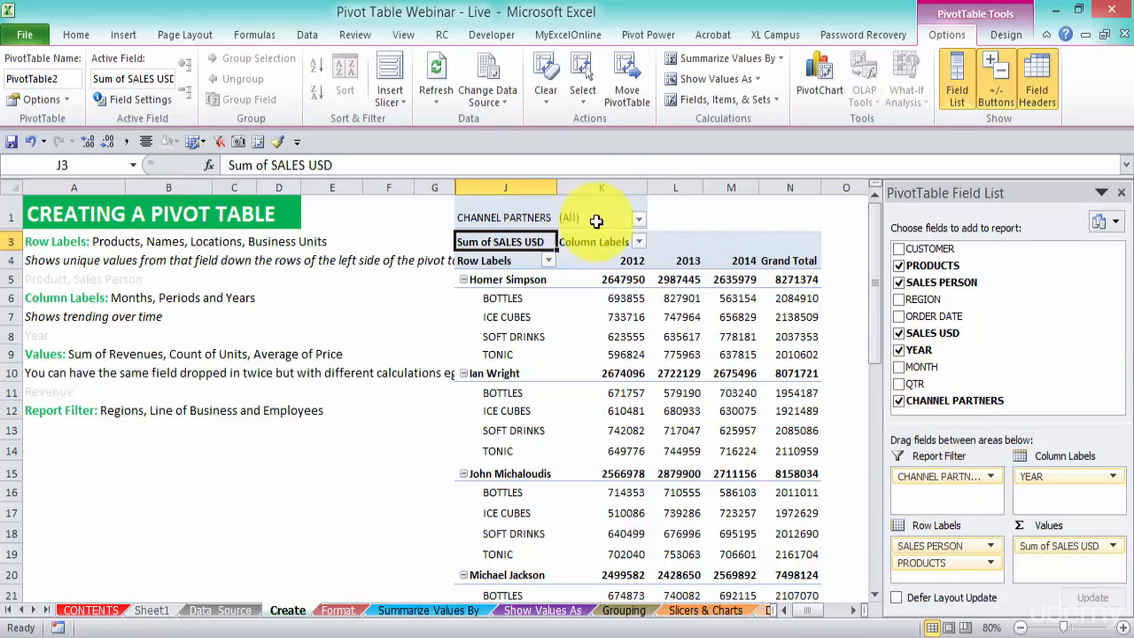
left_click(638, 217)
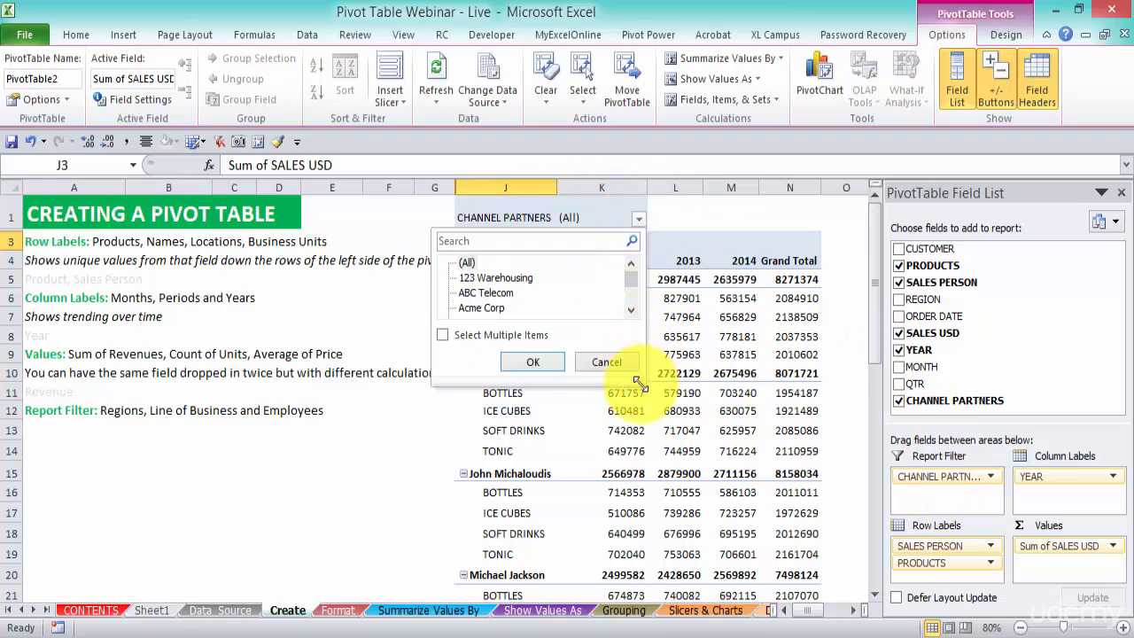
left_click_drag(637, 376, 663, 372)
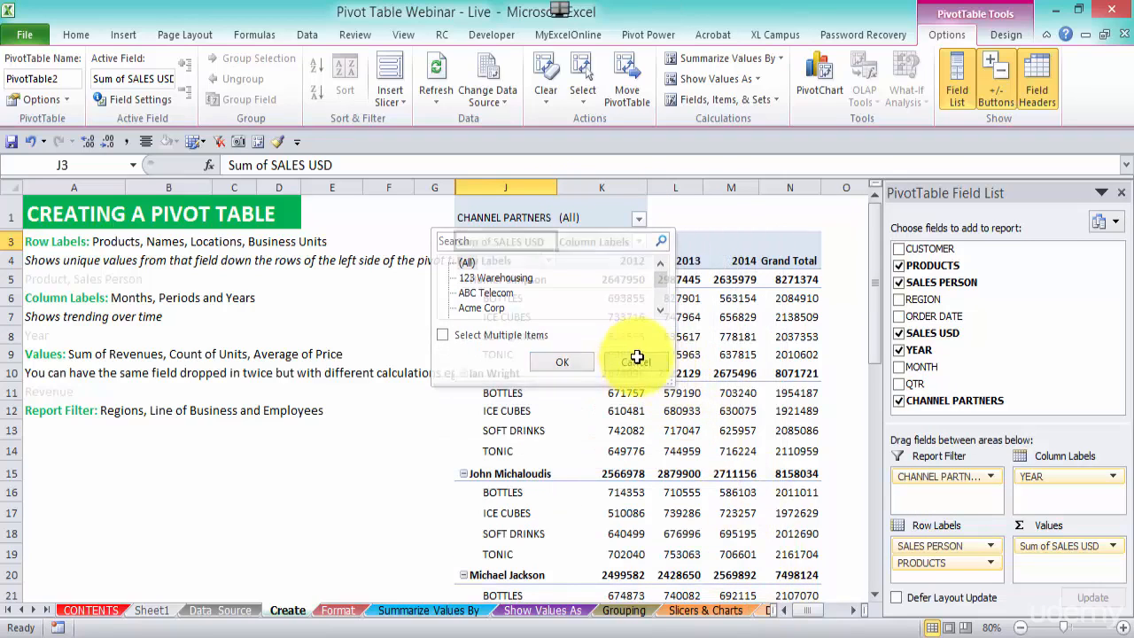
left_click(633, 359)
Step: Rearrange the pivot table with YEAR above PRODUCTS as row labels and SALES PERSON as column labels
mouse_move(807, 407)
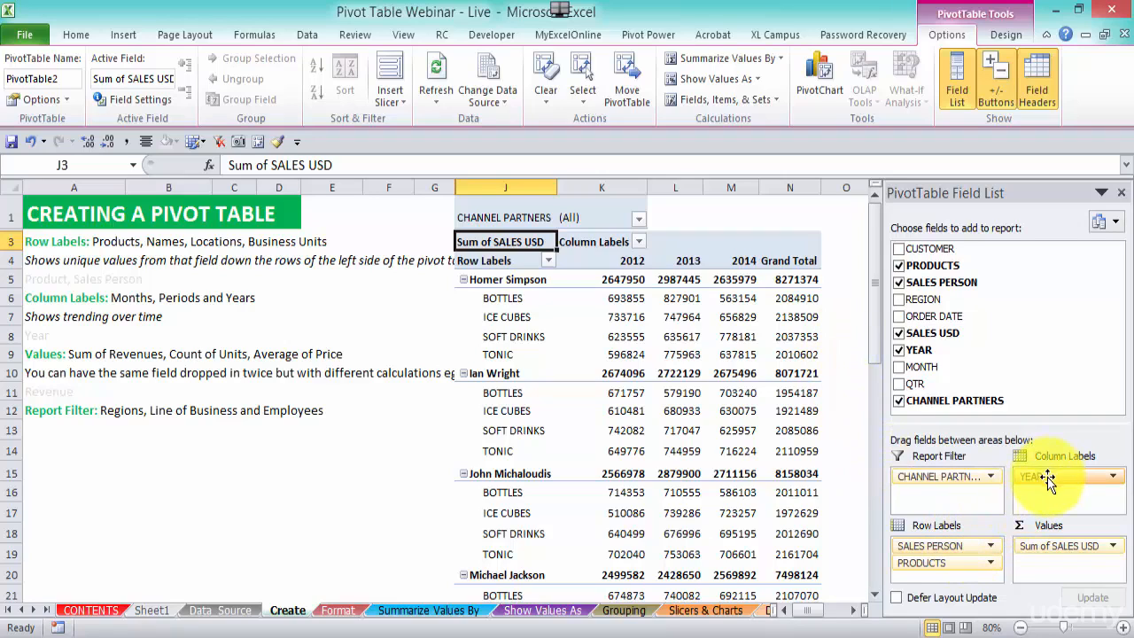
left_click_drag(1049, 476, 957, 580)
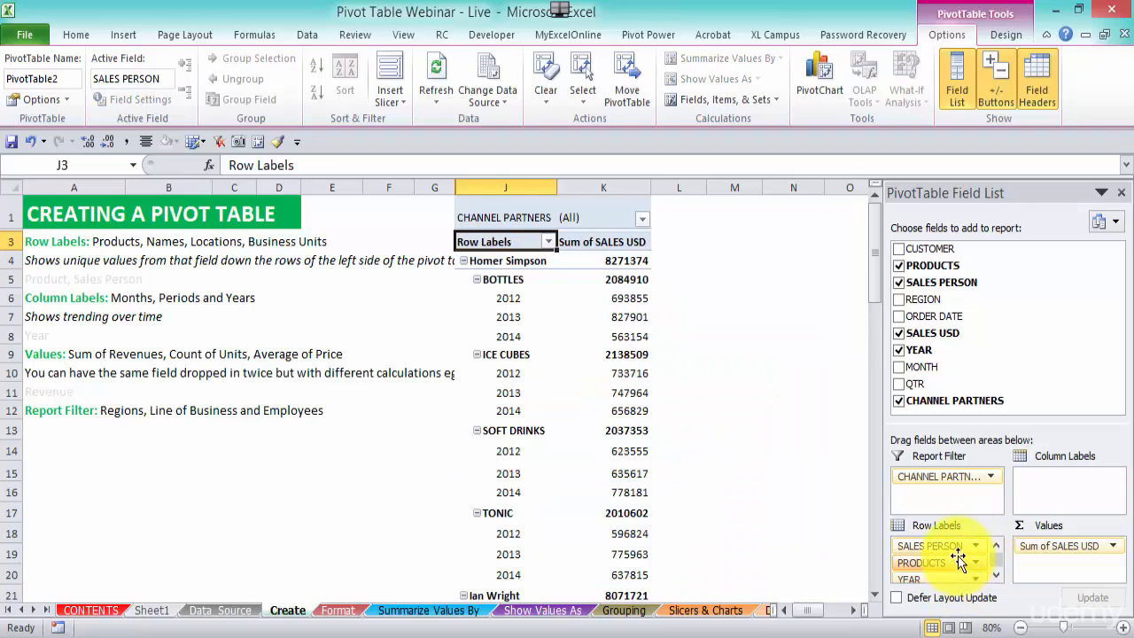
left_click_drag(1051, 488, 1051, 488)
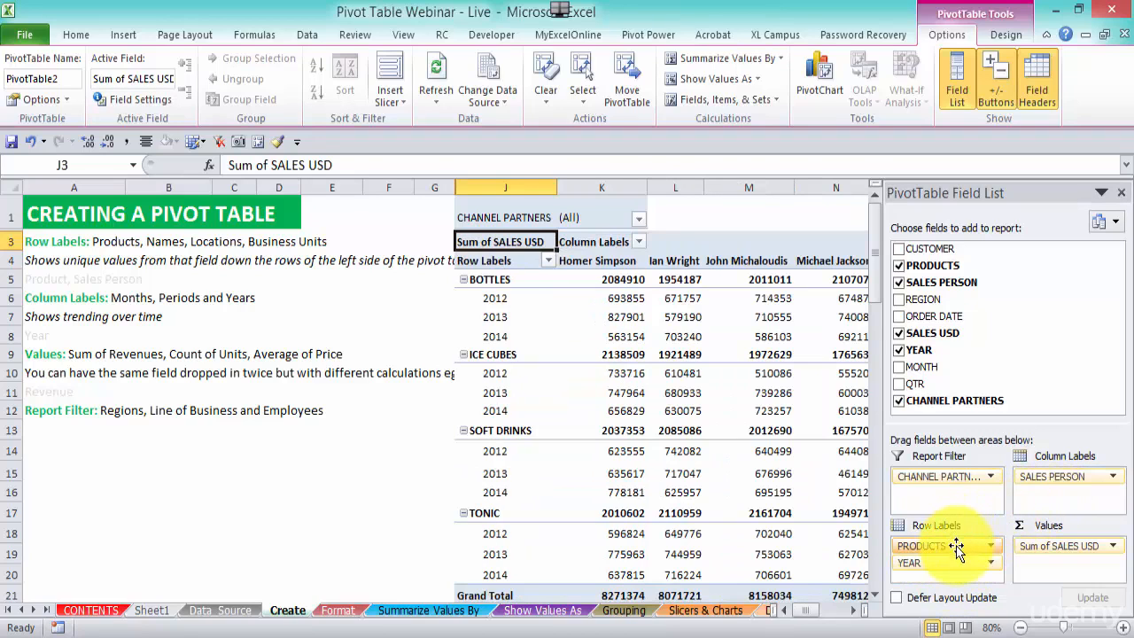
mouse_move(957, 545)
left_mouse_down()
mouse_move(1068, 498)
mouse_move(950, 563)
left_mouse_up()
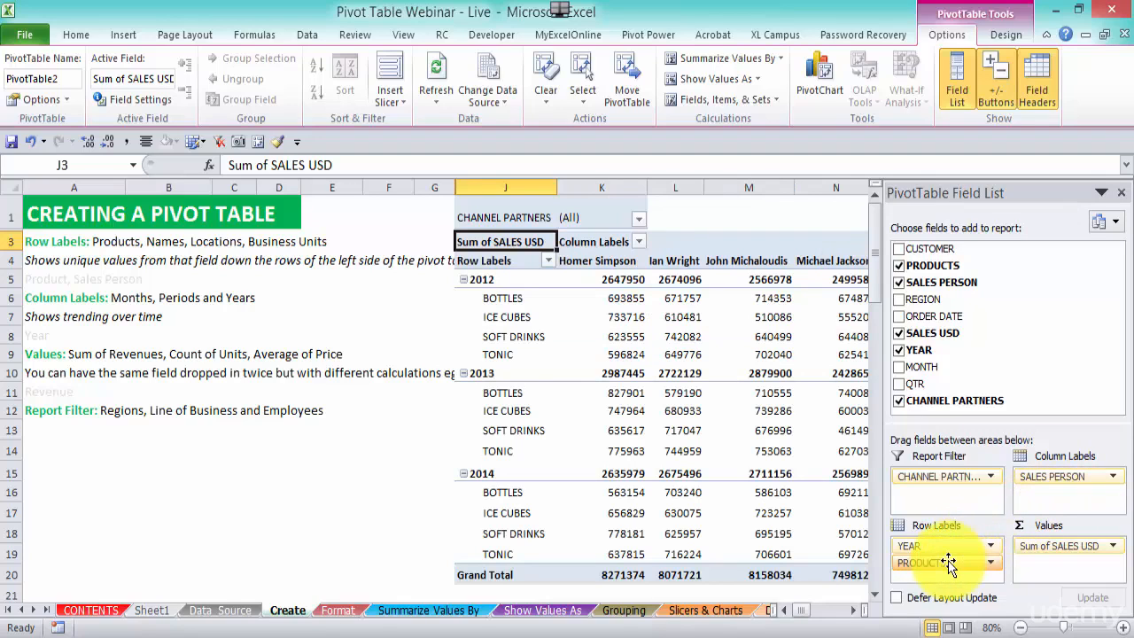